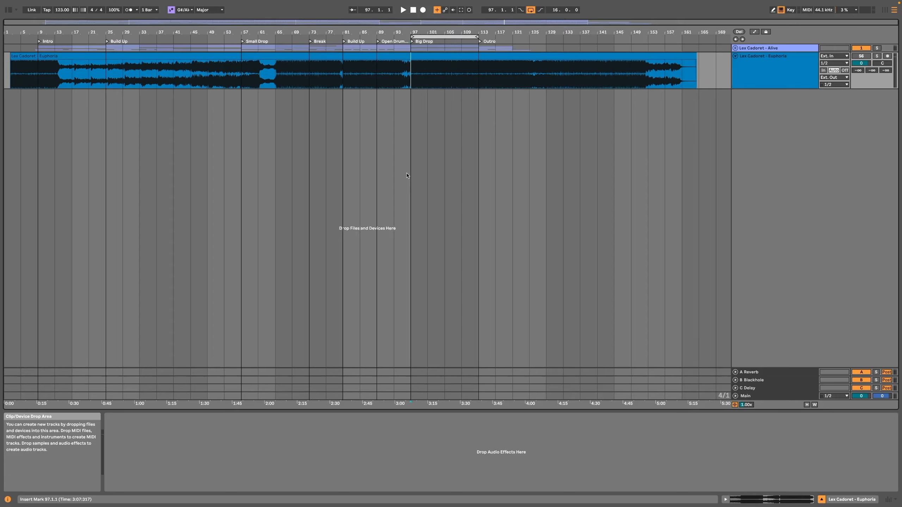
Step: Lower the Euphoria reference clip's gain to -6.0 dB and shrink the clip view
click(435, 55)
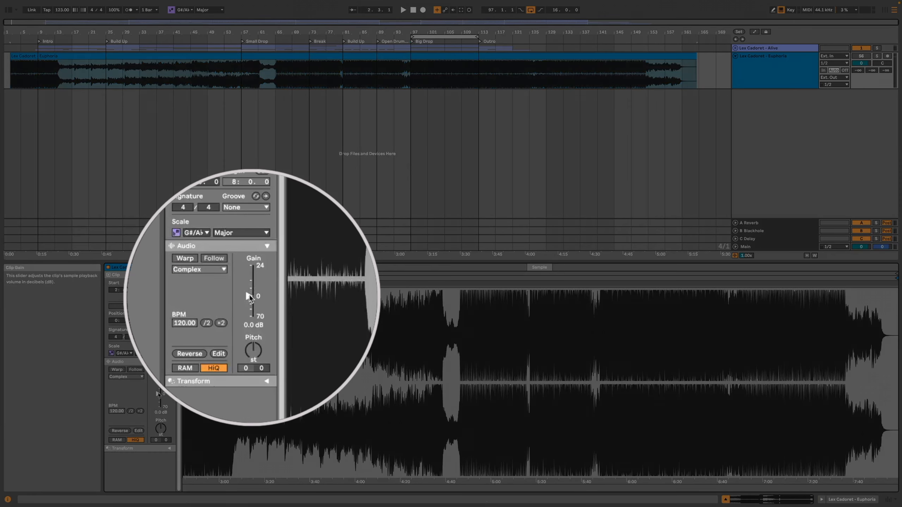
drag(158, 394, 158, 397)
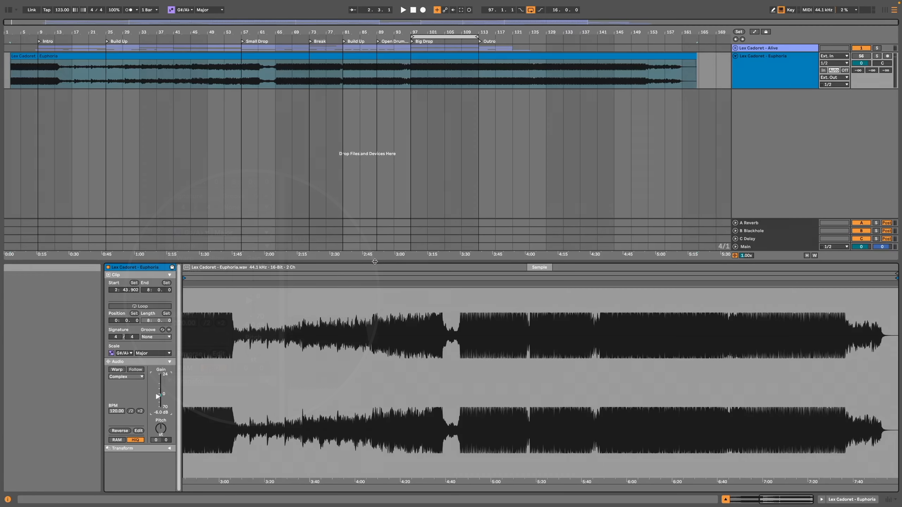
drag(374, 261, 354, 462)
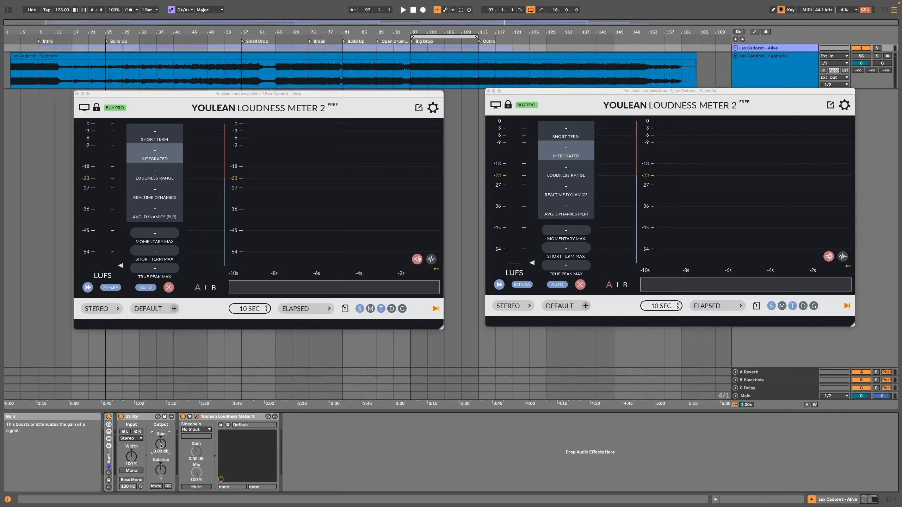
Step: Play the Big Drop and raise the Alive track's Utility output gain to 3.5 dB to match the reference's integrated loudness
key(space)
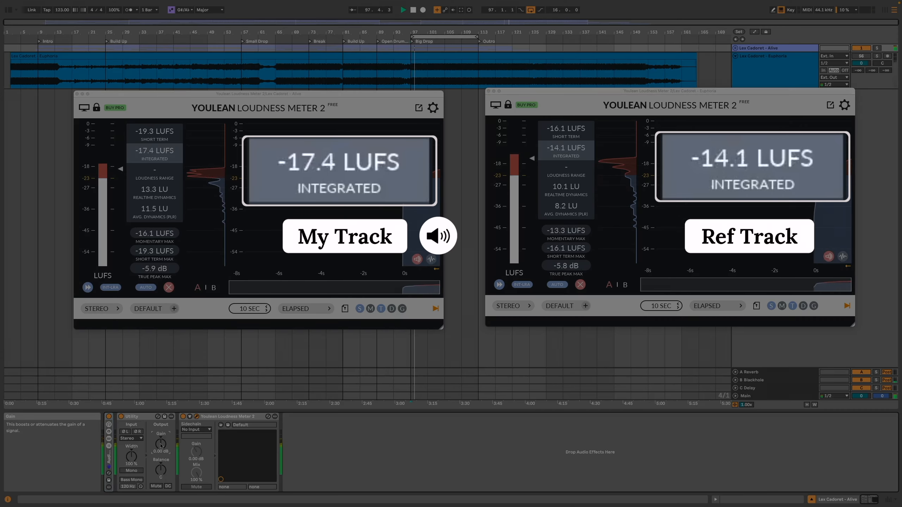
drag(161, 446, 161, 443)
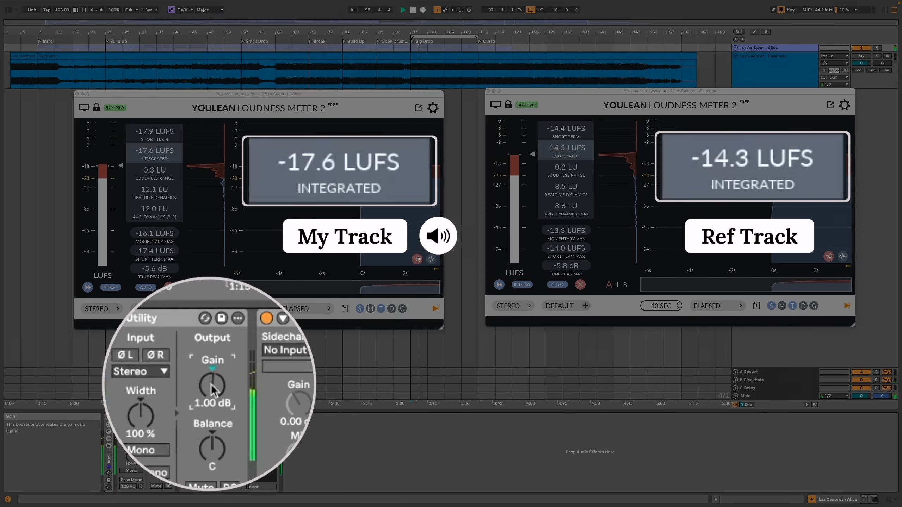
key(Up)
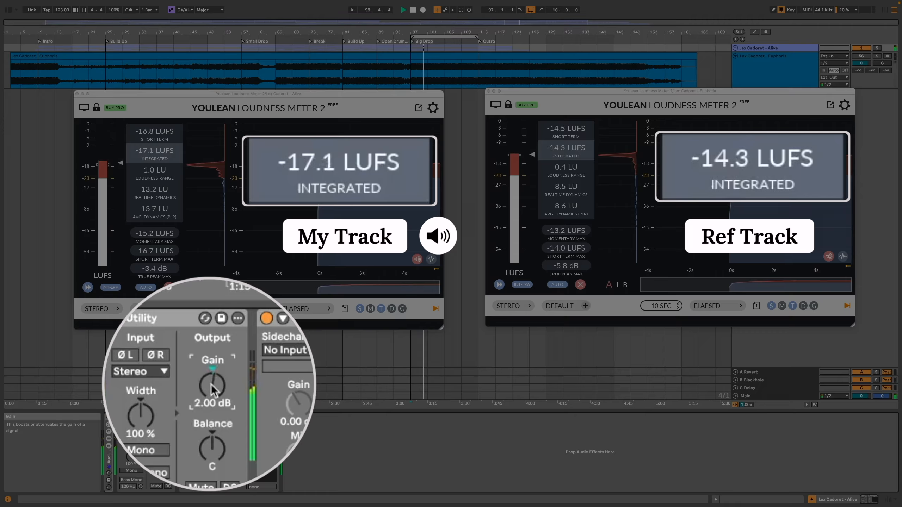
key(Up)
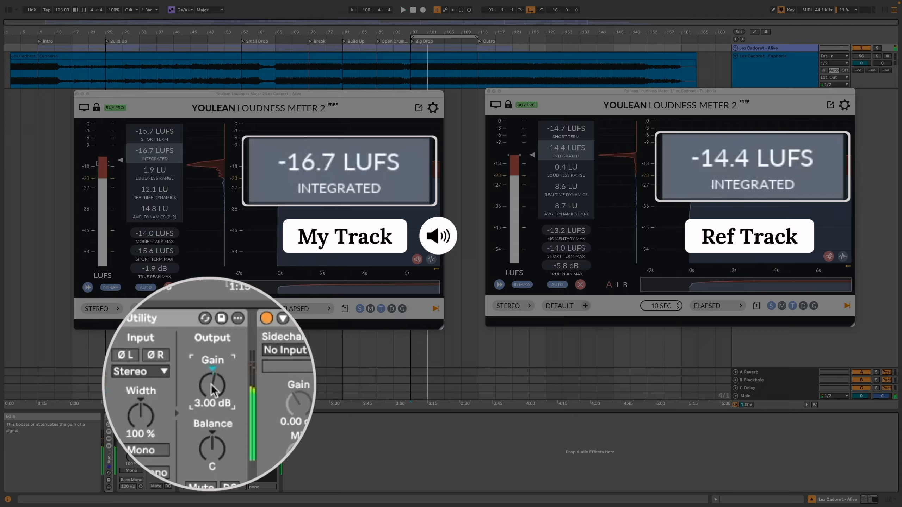
key(space)
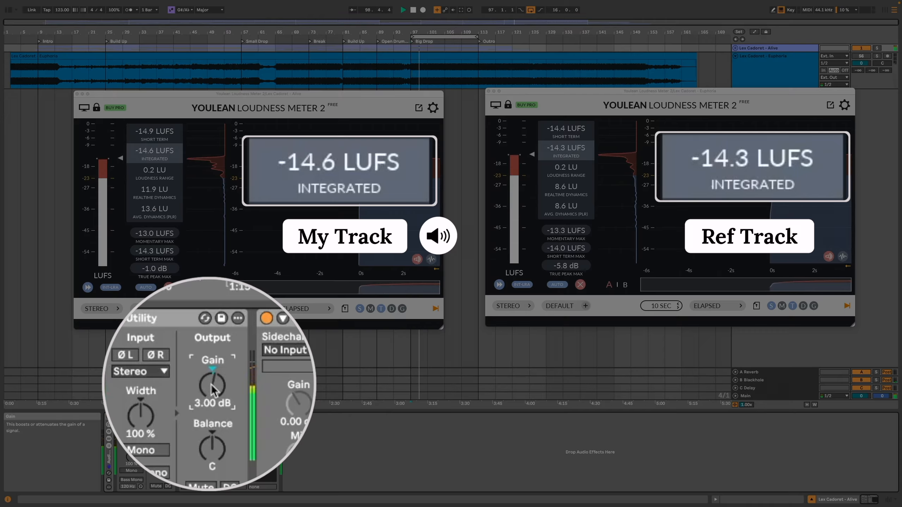
text(3.5)
key(Return)
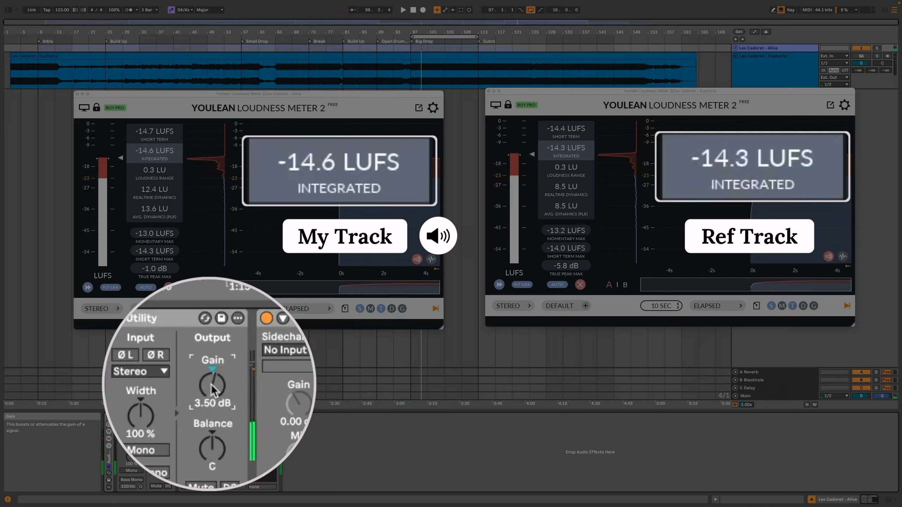
Step: Play the Big Drop again and toggle the solo to compare the Alive track with the Euphoria reference
key(space)
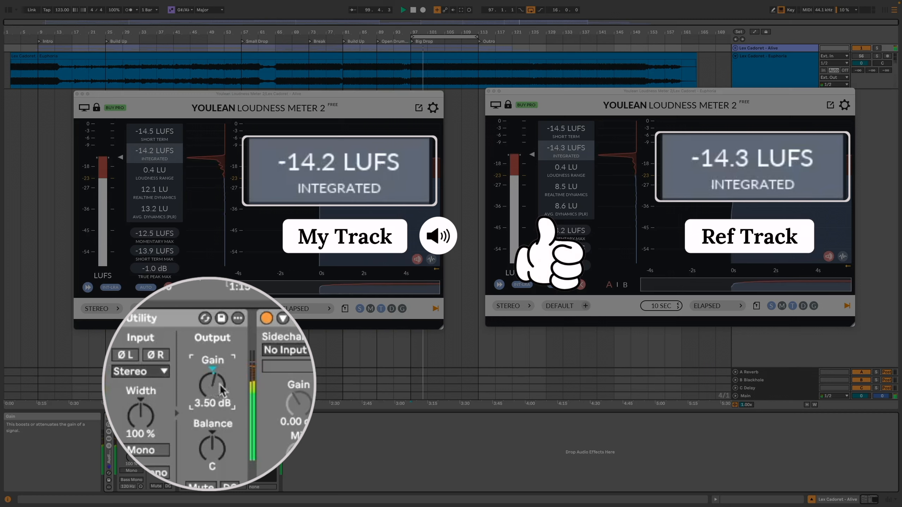
key(s)
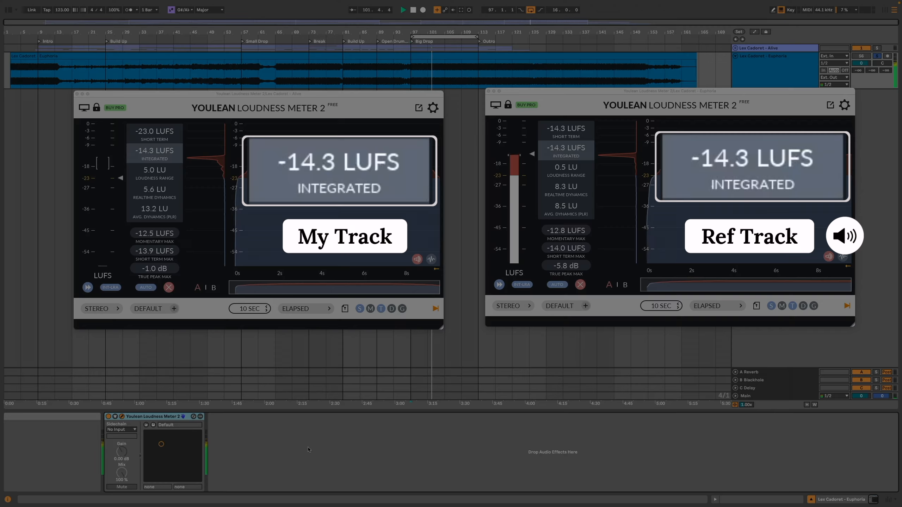
key(s)
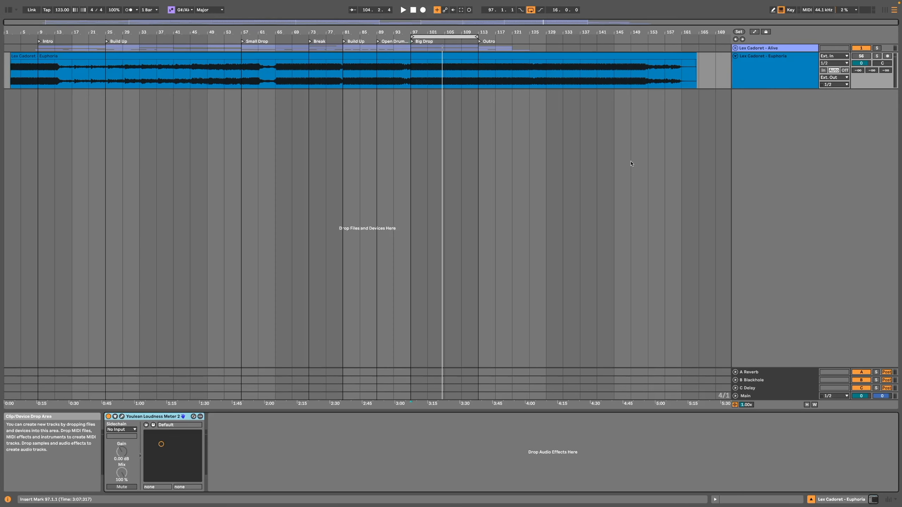
Step: Search the browser for EQ and load EQ Eight onto the Main track
click(759, 396)
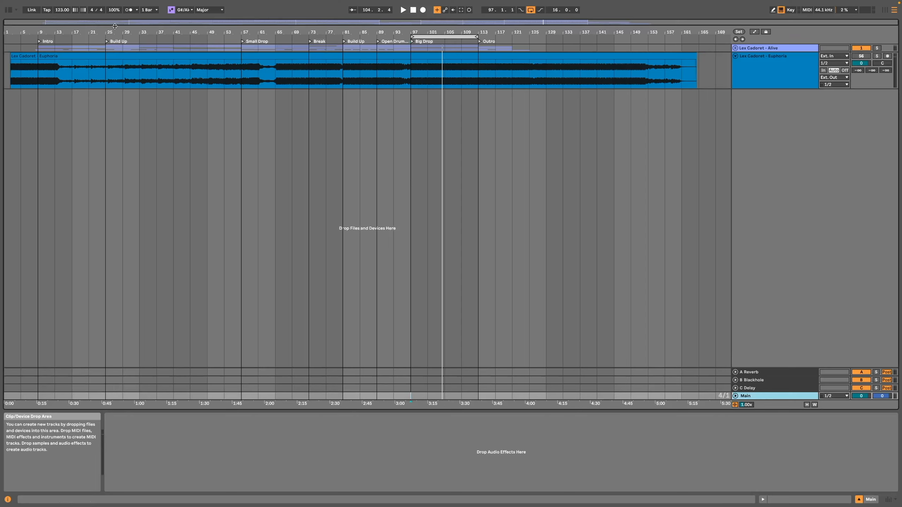
click(8, 10)
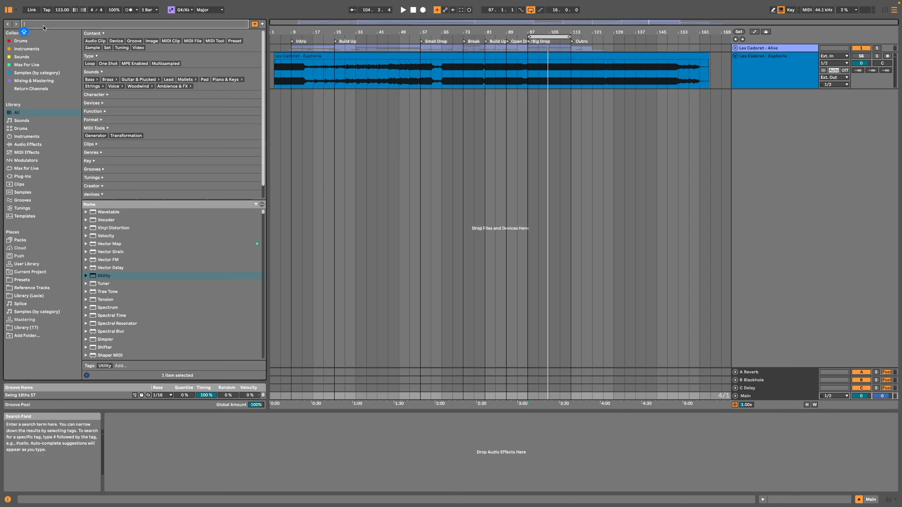
text(EQ)
double_click(112, 131)
click(9, 9)
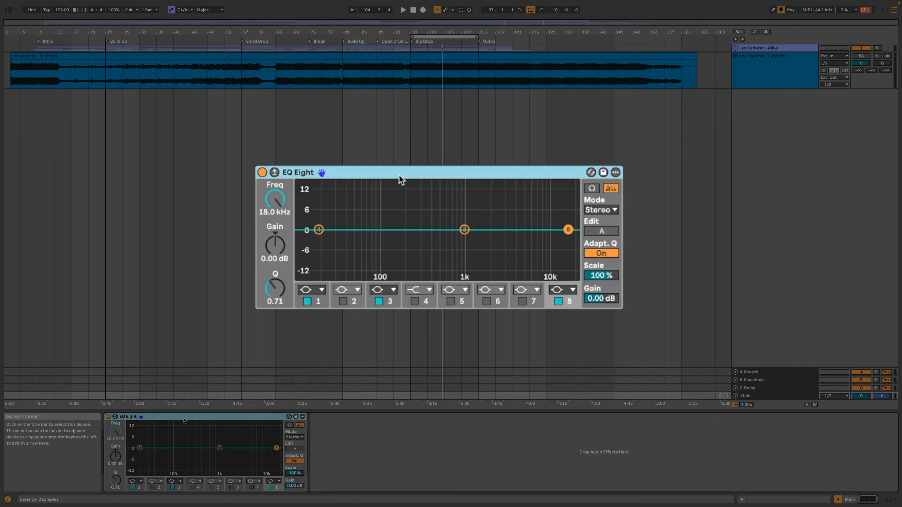
Step: Group EQ Eight into an audio effect rack, setting band 1 to the x4 low cut and band 8 to the x4 high cut
key(ctrl+g)
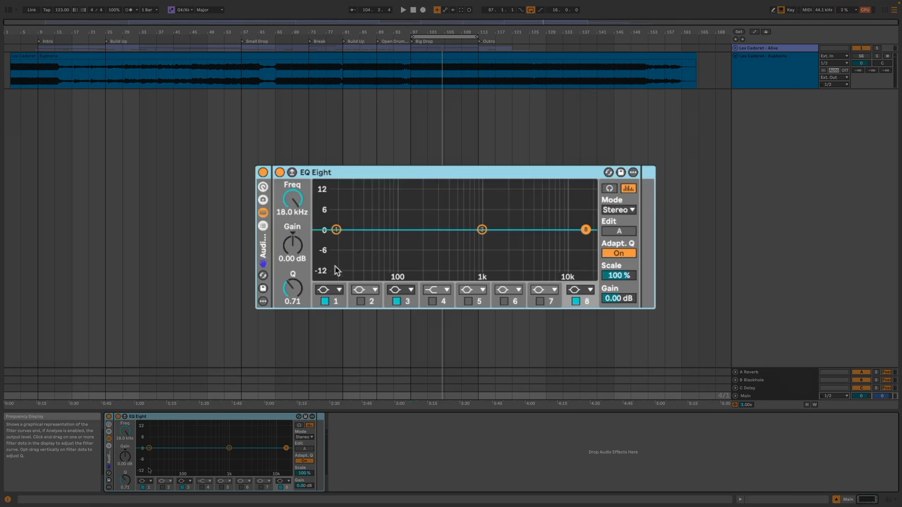
click(337, 291)
click(328, 200)
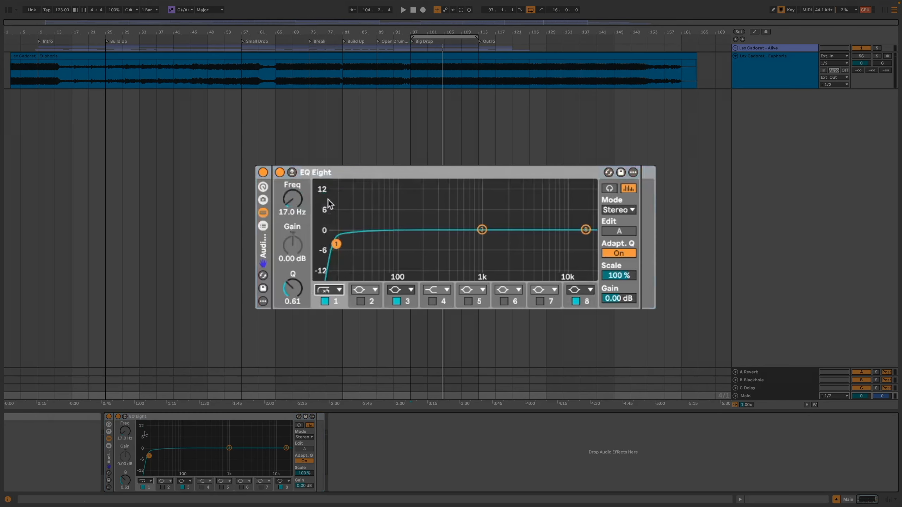
click(571, 291)
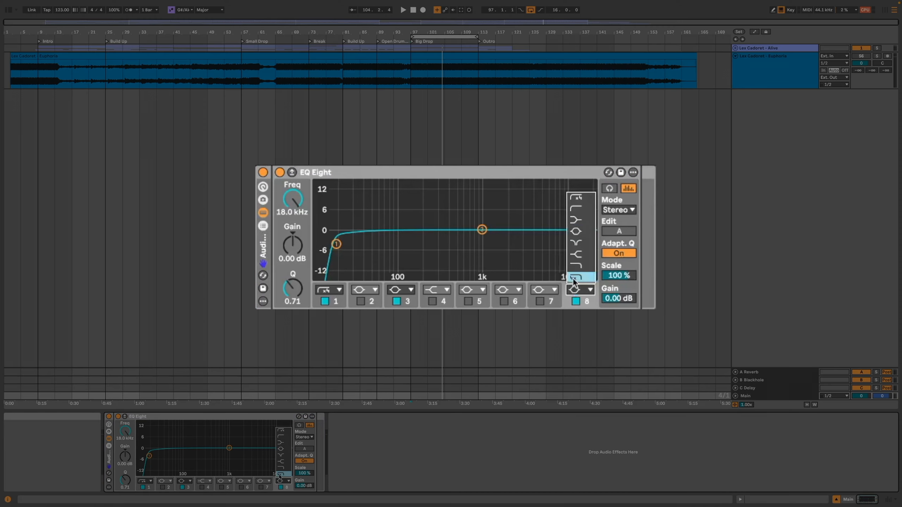
click(575, 283)
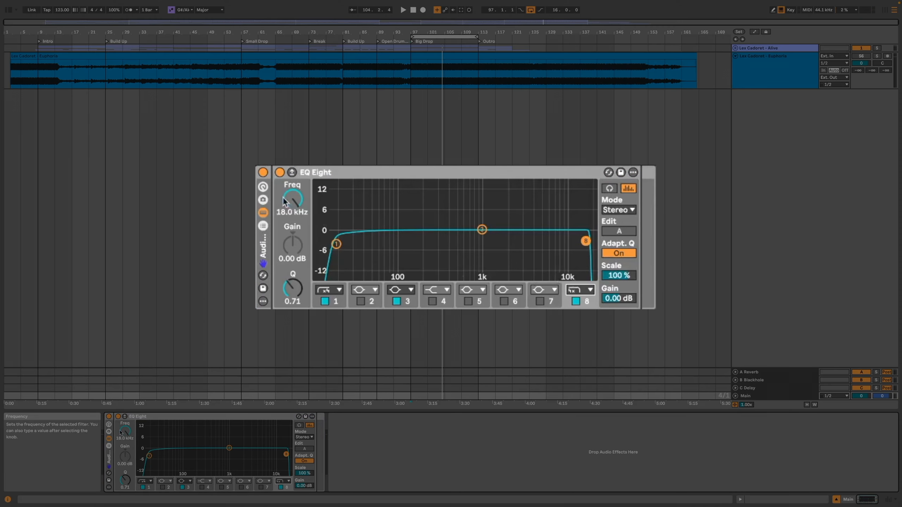
Step: Map EQ band 1's frequency to the rack's Macro 1 and band 8's frequency to Macro 2
click(264, 187)
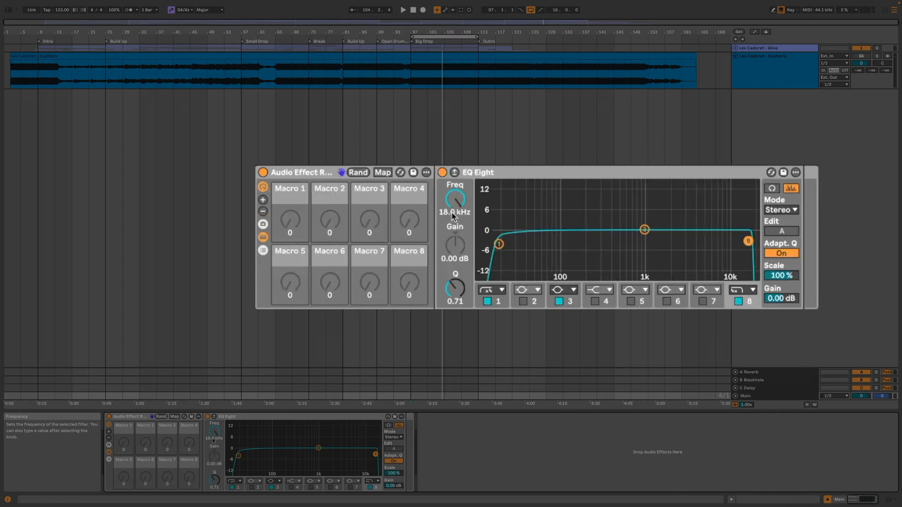
click(382, 172)
click(499, 244)
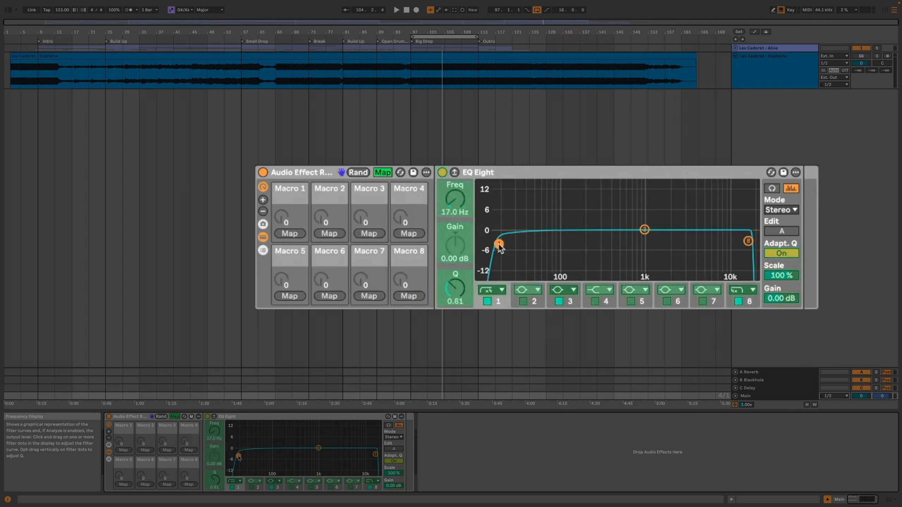
click(462, 200)
click(289, 234)
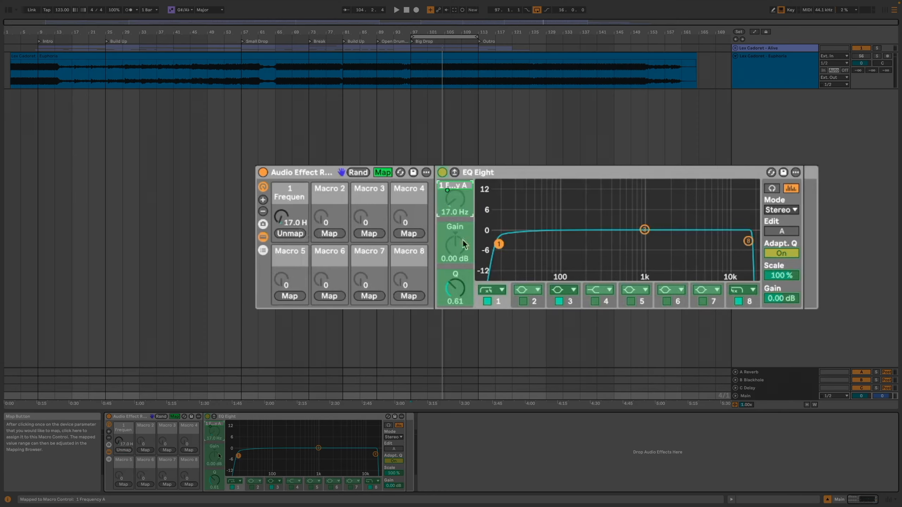
click(748, 241)
click(458, 201)
click(329, 234)
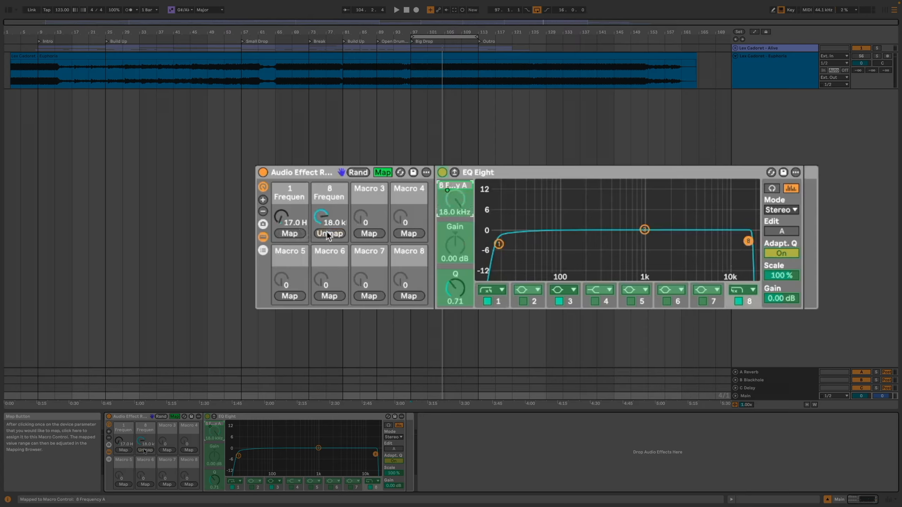
Step: Reduce the rack to its two mapped macro controls and leave macro mapping mode
click(263, 212)
click(262, 211)
click(263, 212)
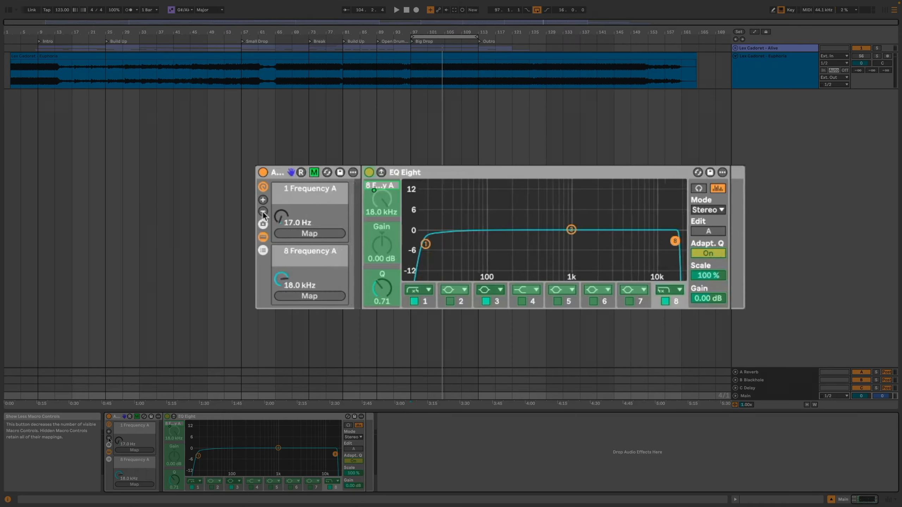
click(315, 173)
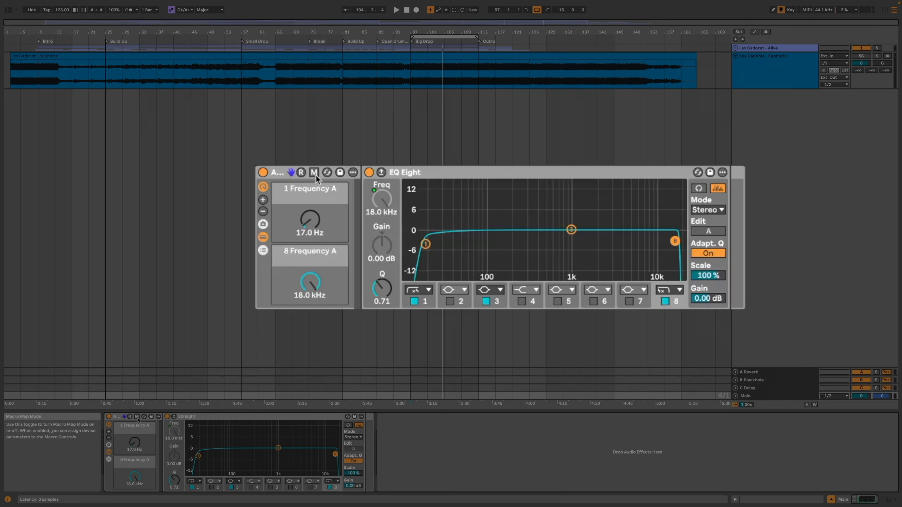
Step: Rename the first macro as High Pass and colour it blue
click(317, 197)
key(super+r)
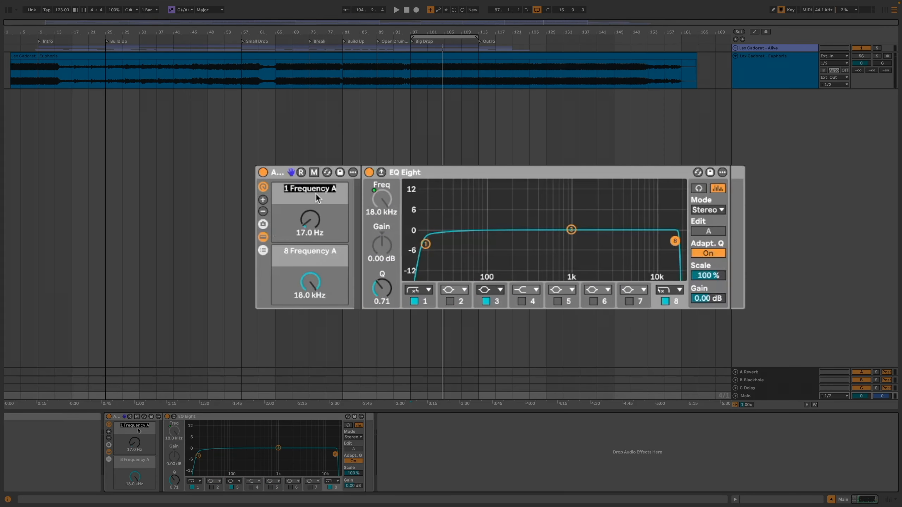
text(High P)
right_click(316, 196)
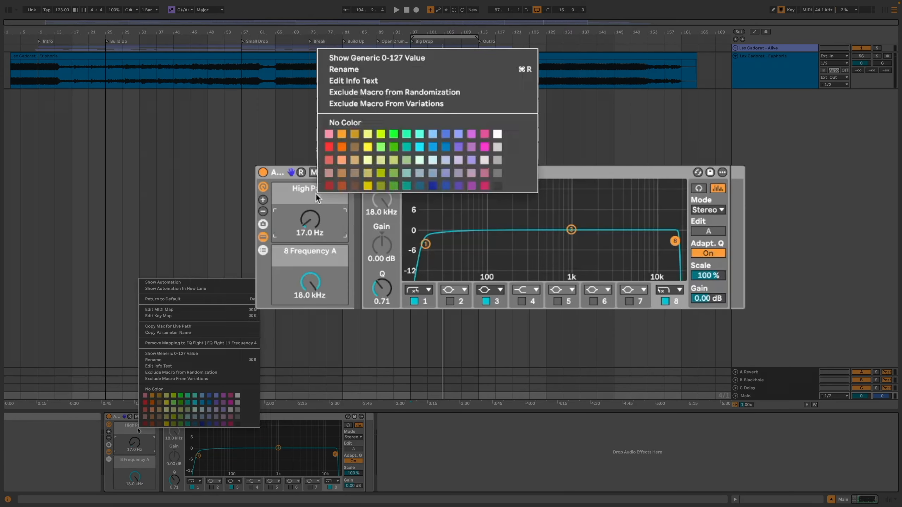
click(433, 146)
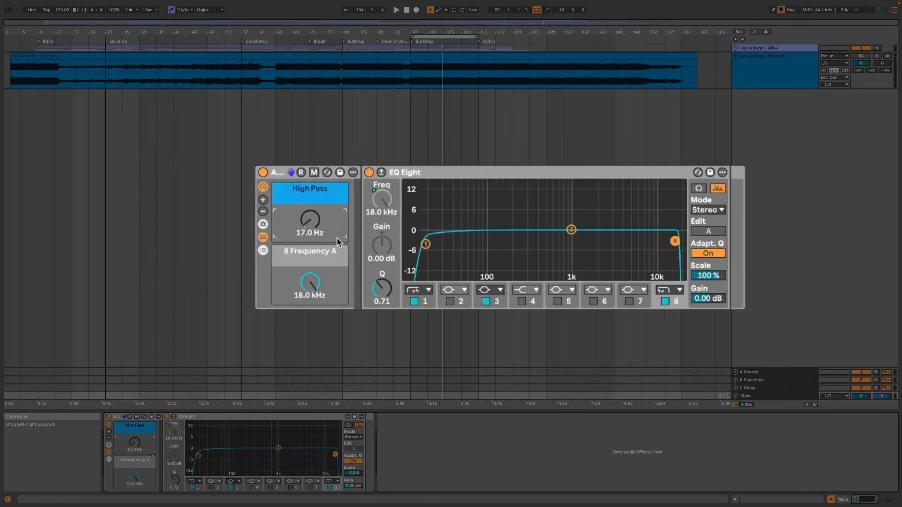
Step: Rename the second macro as Low Pass and colour it red
double_click(327, 253)
text(Low Pass)
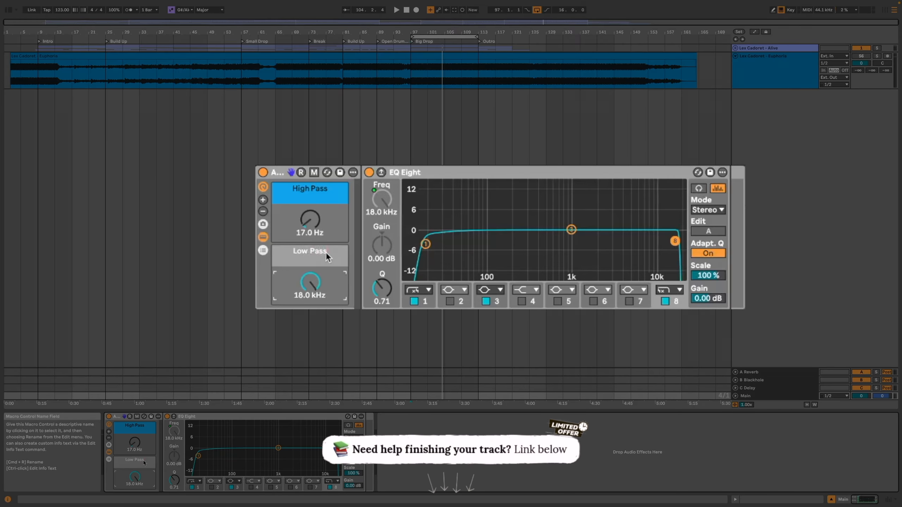
key(Return)
right_click(326, 252)
click(339, 205)
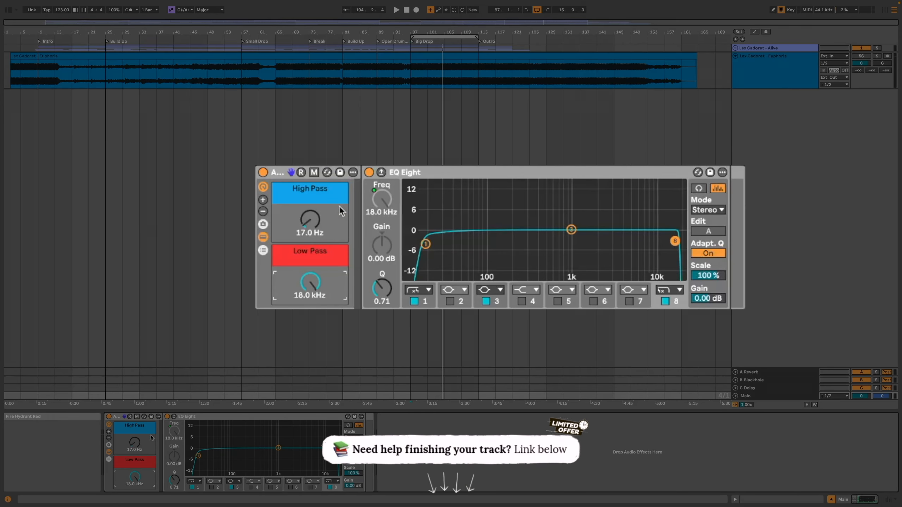
Step: Show the rack's macro variations and set High Pass to 3 kHz and Low Pass to 22 kHz
click(263, 224)
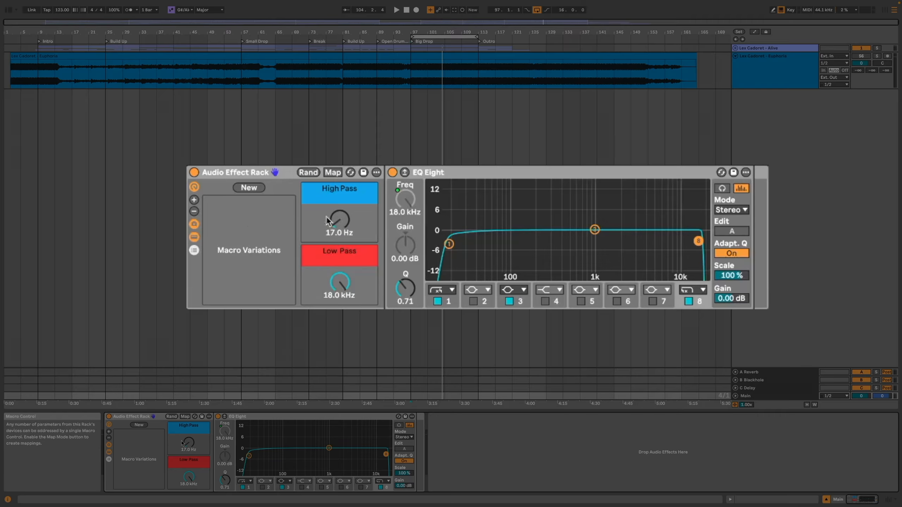
text(3)
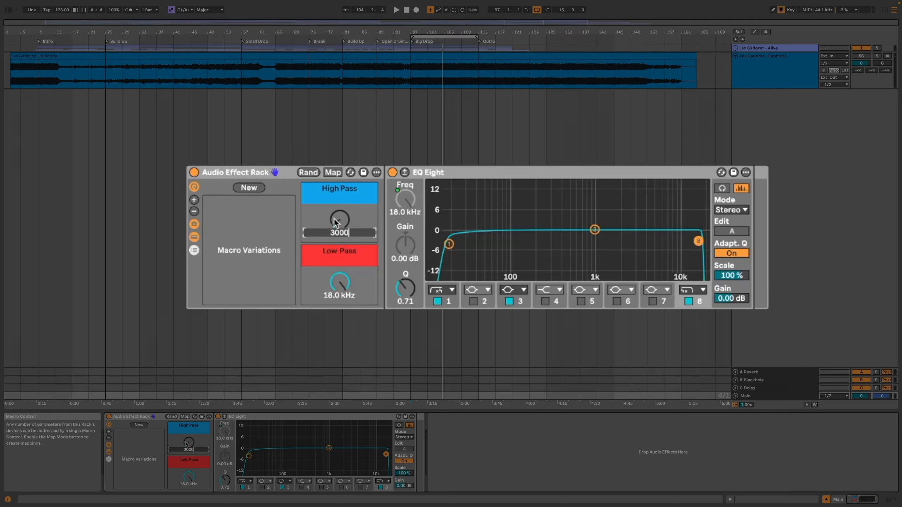
text(000)
key(Return)
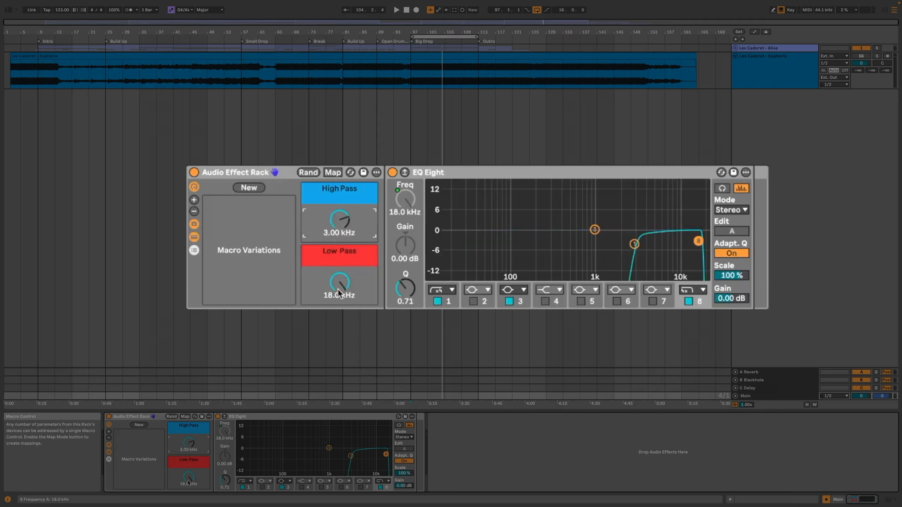
drag(340, 290, 339, 277)
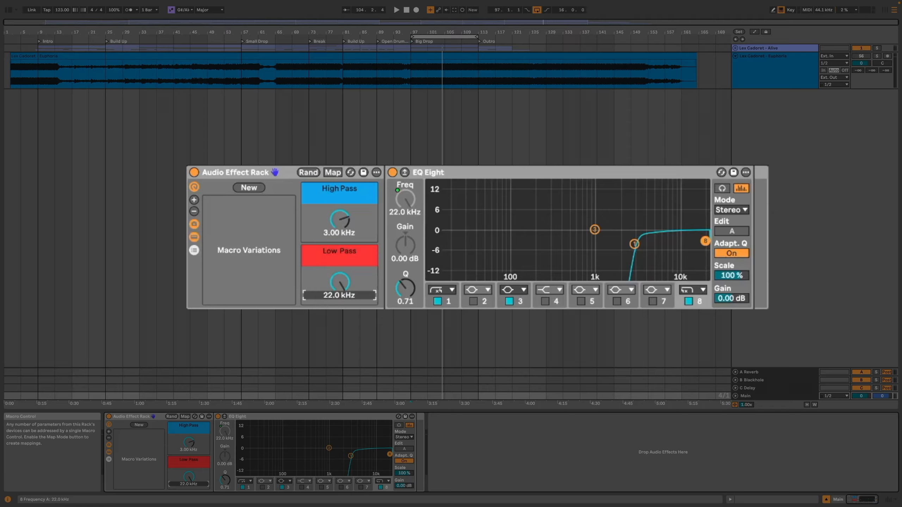
Step: Store the current macro settings as a new macro variation and rename it High Range
click(253, 188)
click(252, 205)
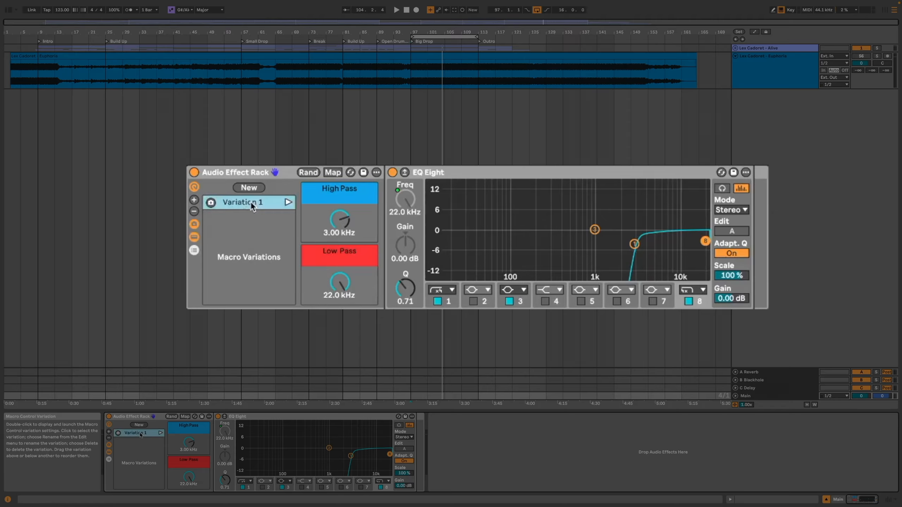
key(ctrl+r)
text(Hi)
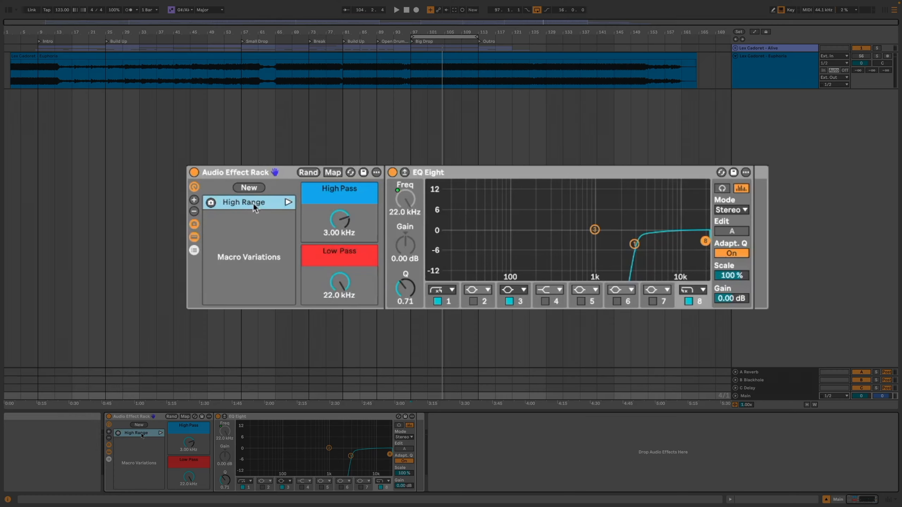
Step: Move High Pass to 15.3 kHz and Low Pass to 2.80 kHz, and recall the High Range variation
drag(337, 225, 337, 194)
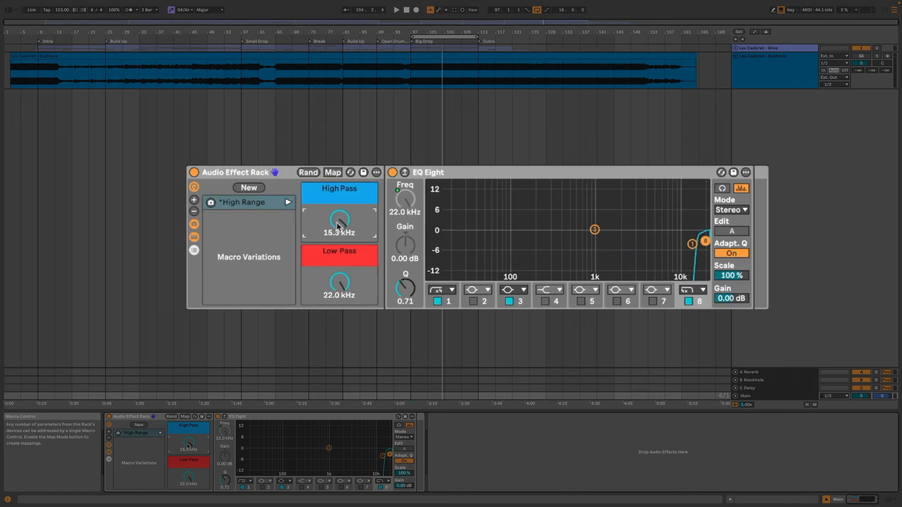
drag(340, 283, 340, 305)
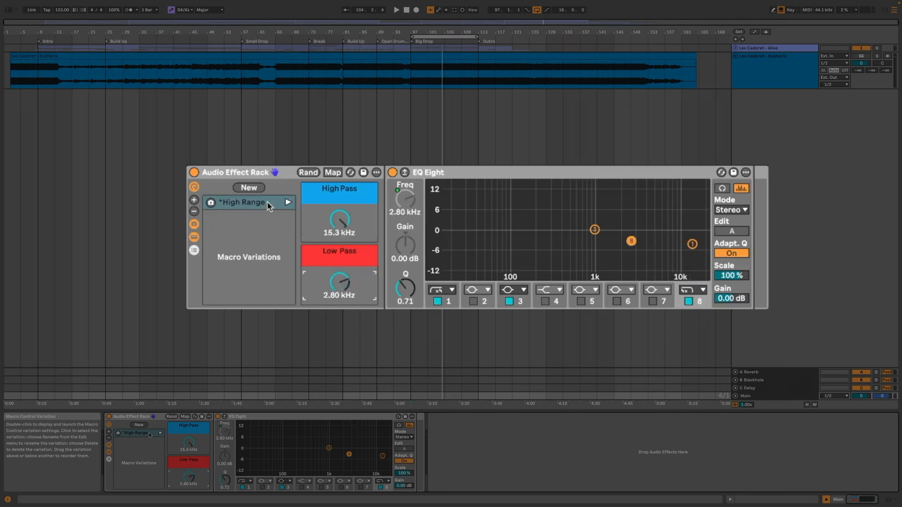
double_click(267, 202)
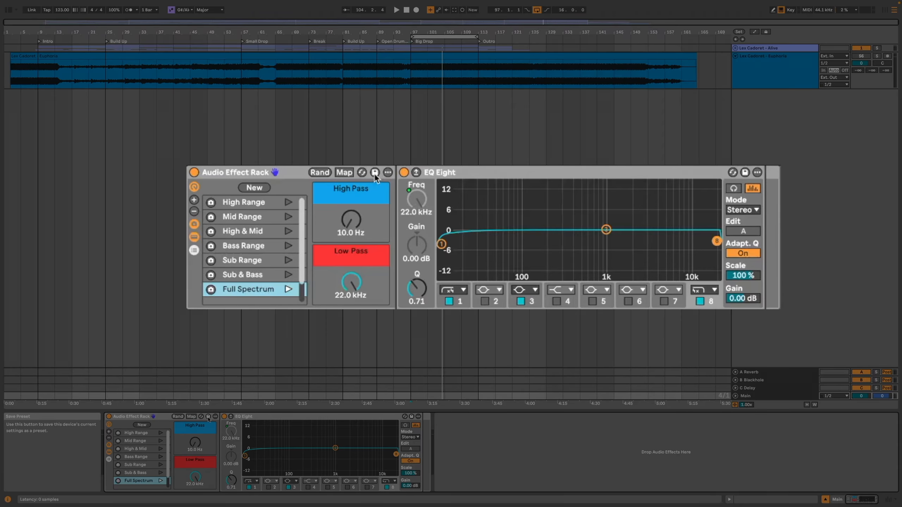
Step: Save the rack as a preset in the User Library, giving it a name that starts with Mixing R
click(208, 417)
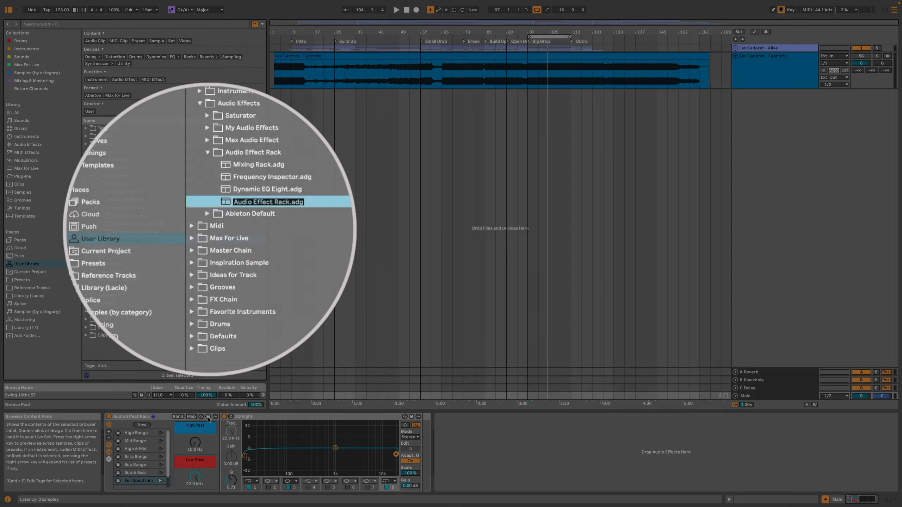
text(Mixing )
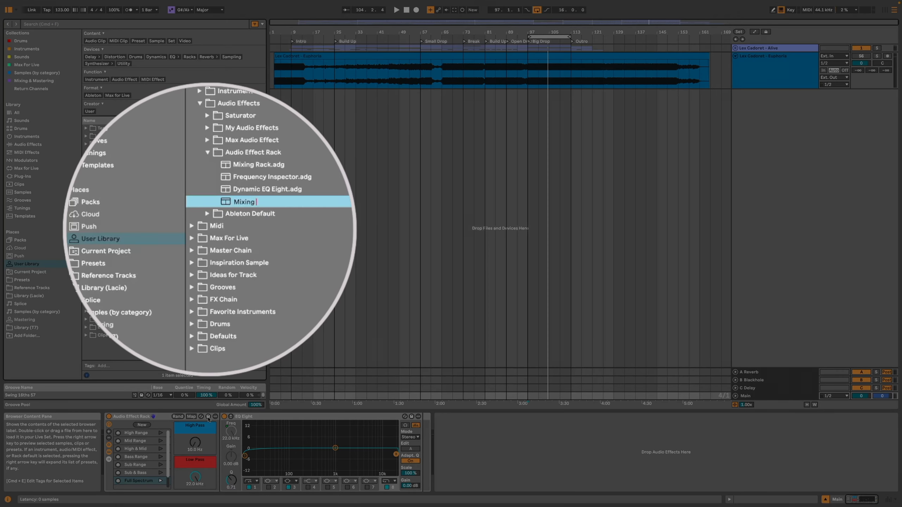
text(R)
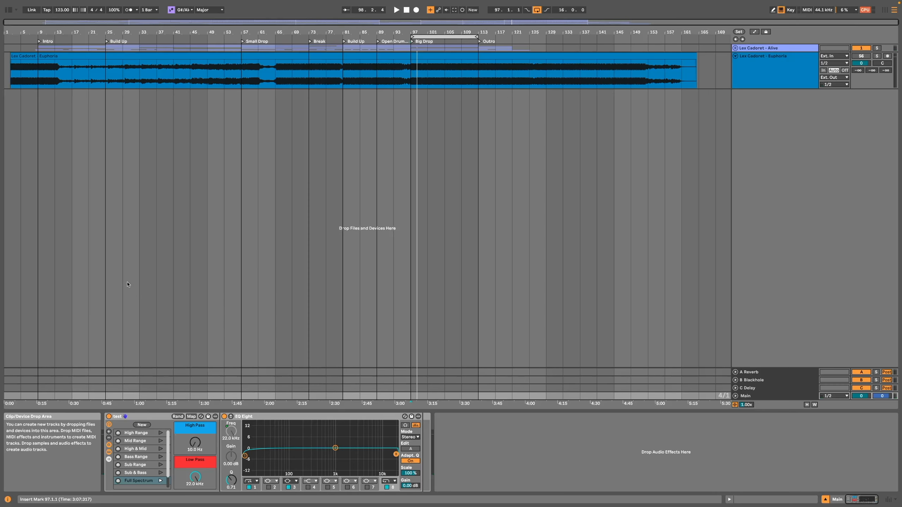
Step: Play the Big Drop section and audition the Bass Range, High Range and Mid Range variations
key(space)
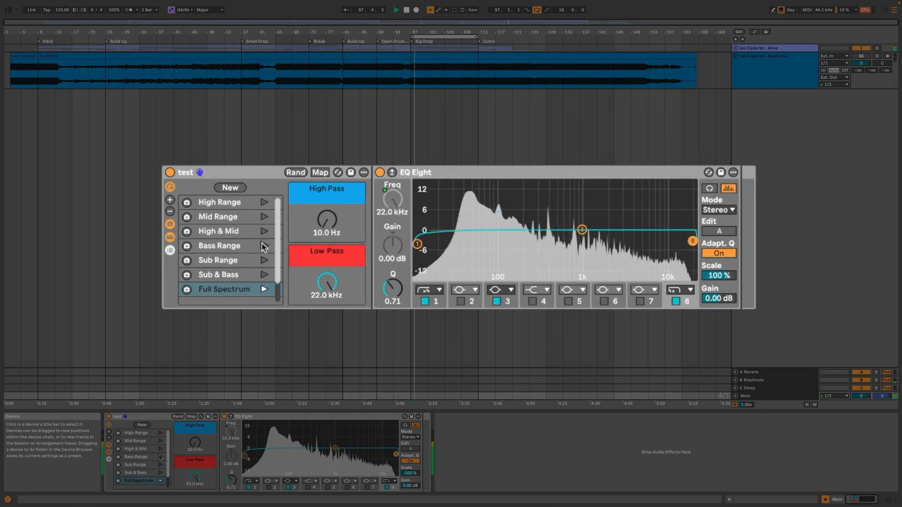
click(263, 245)
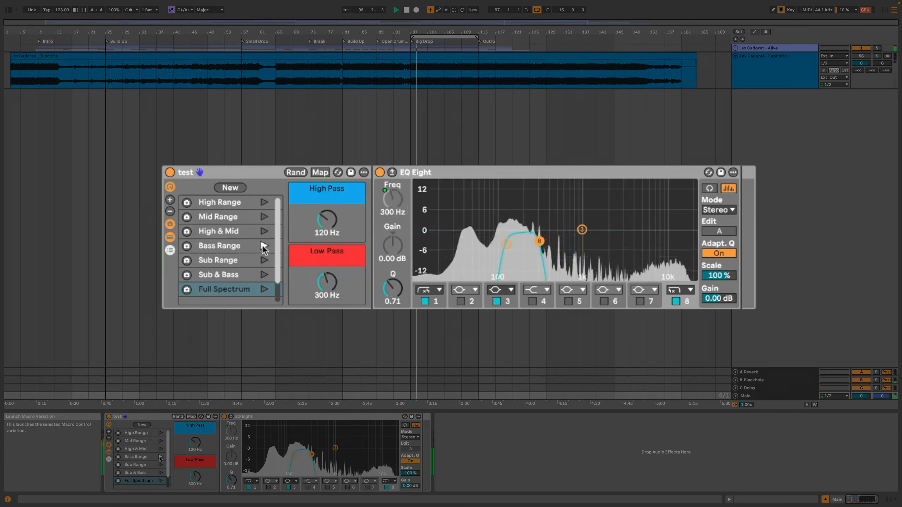
click(264, 202)
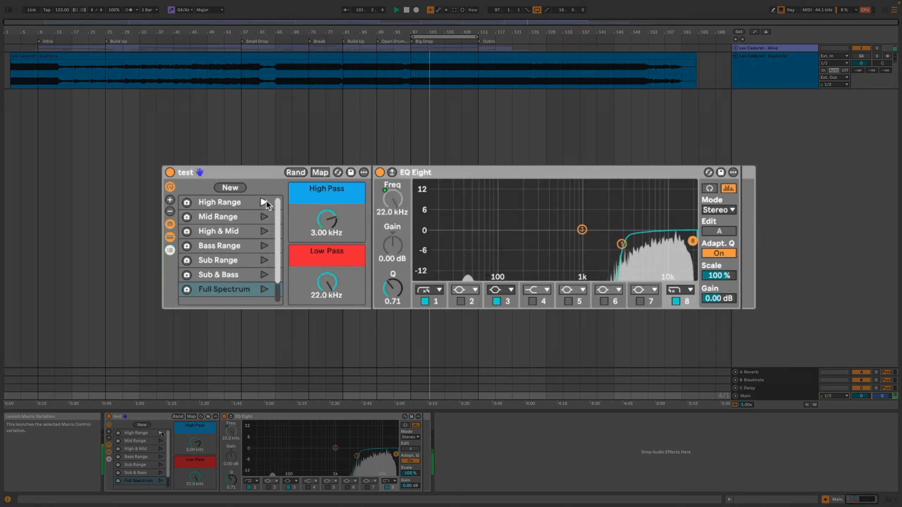
click(264, 217)
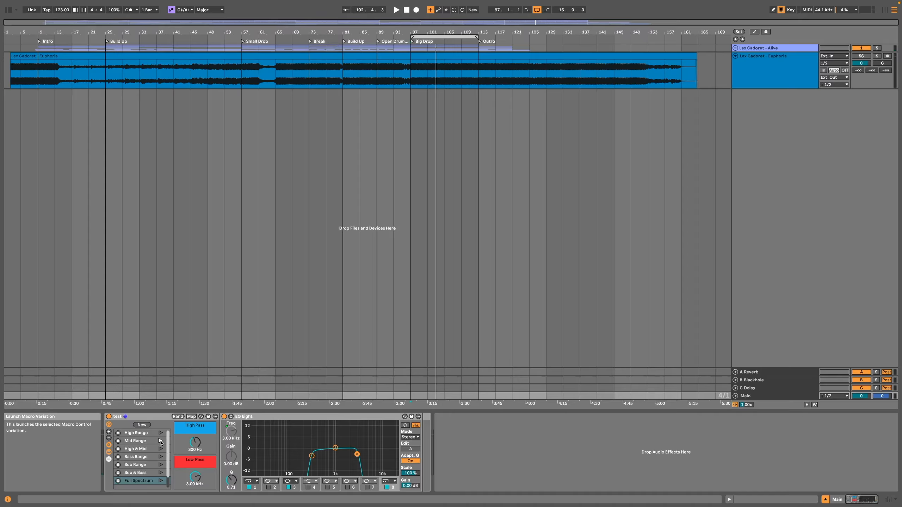
Step: In key map mode, select the Euphoria track's Solo switch and assign keys 2, 3 and 4 to High Range, Mid Range and High & Mid
click(791, 9)
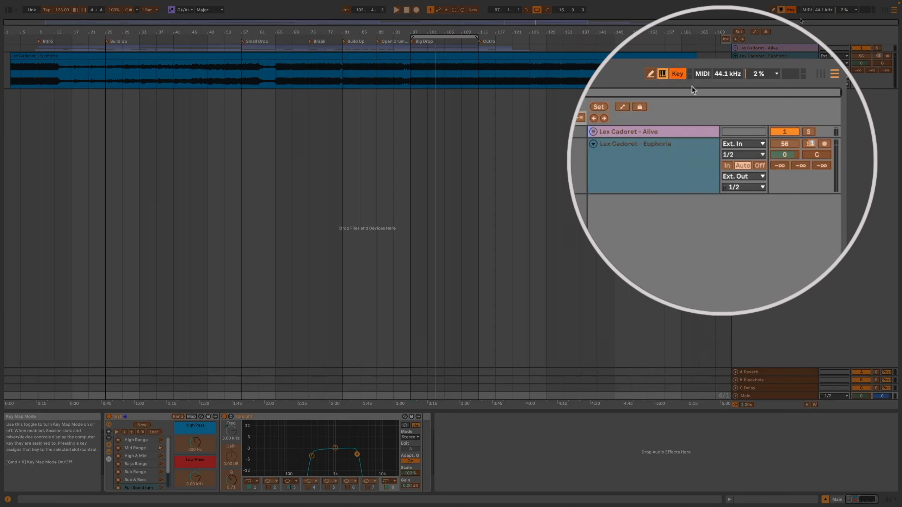
click(877, 56)
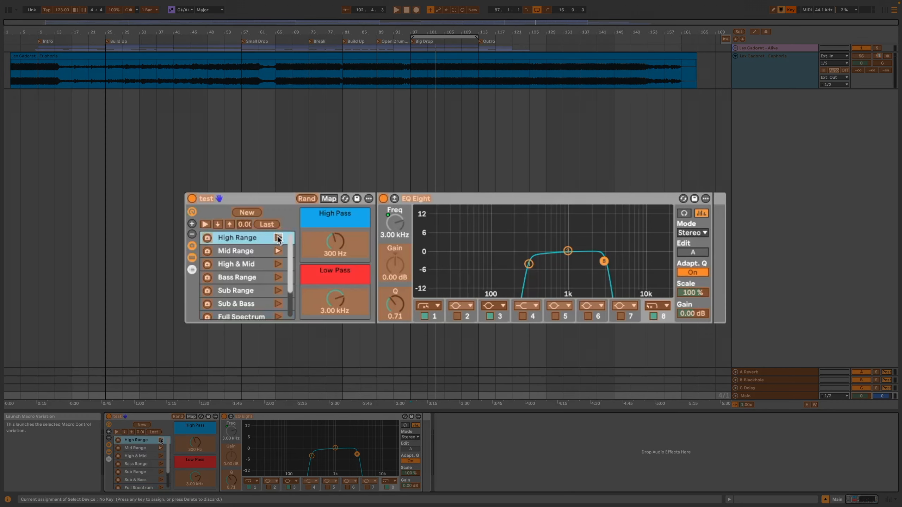
click(160, 441)
key(2)
click(278, 251)
key(3)
click(278, 263)
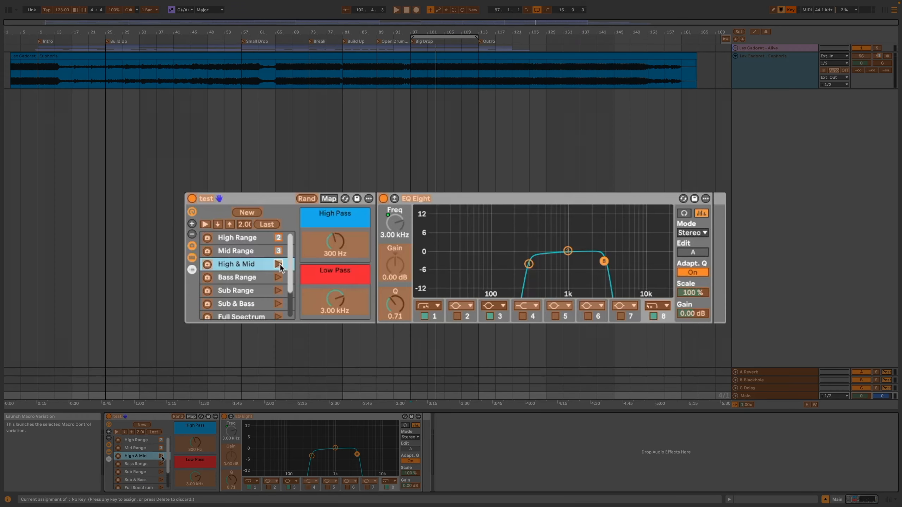
key(4)
Step: Assign keys 5, 6, 7 and 8 to the Bass Range, Sub Range, Sub & Bass and Full Spectrum variations
click(279, 278)
key(5)
click(278, 291)
key(6)
click(278, 304)
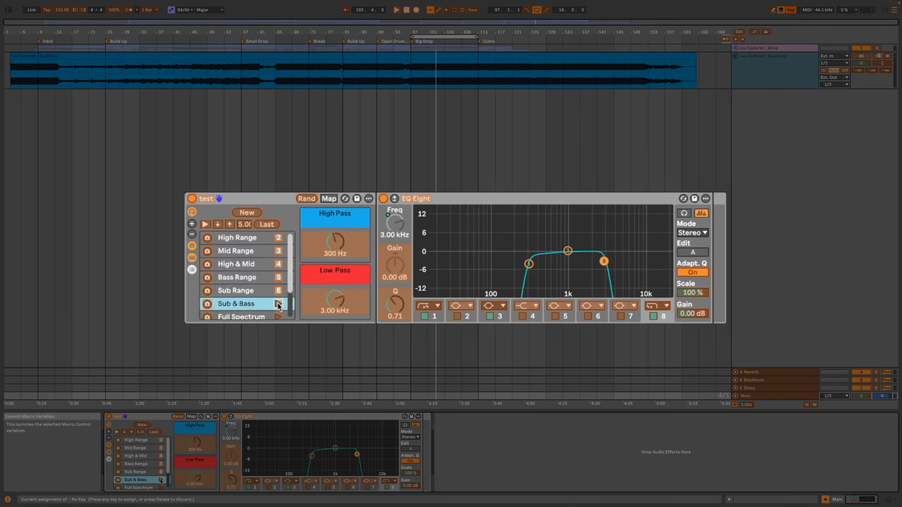
key(7)
click(279, 316)
key(8)
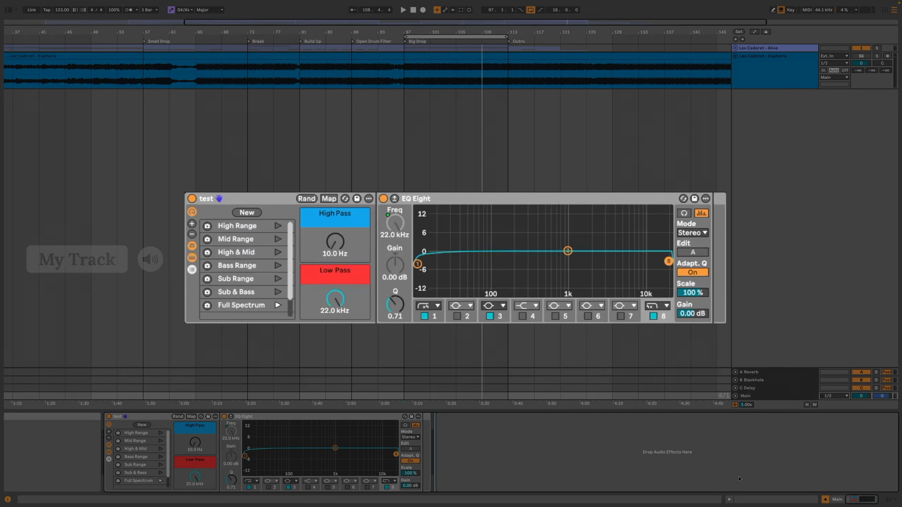
Step: Play the Big Drop and compare the mix with the soloed reference track through the Sub & Bass, Bass Range and Mid Range variations
key(space)
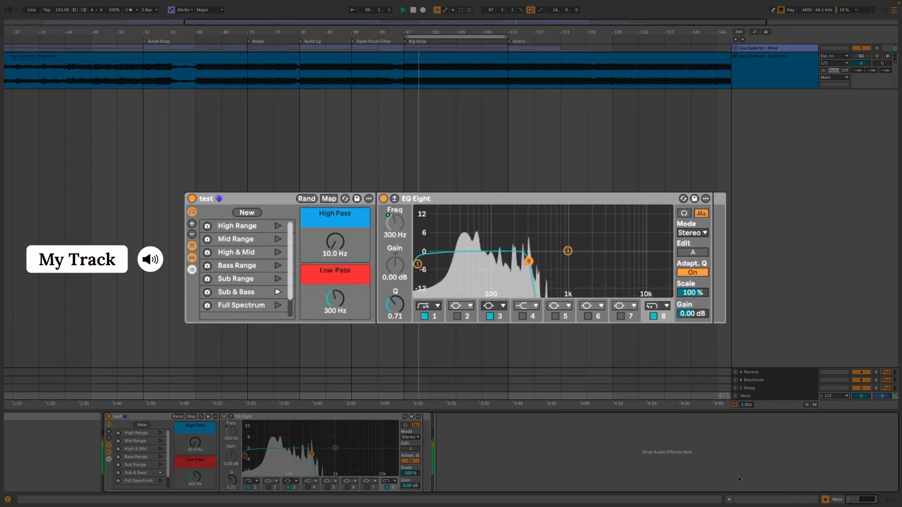
key(s)
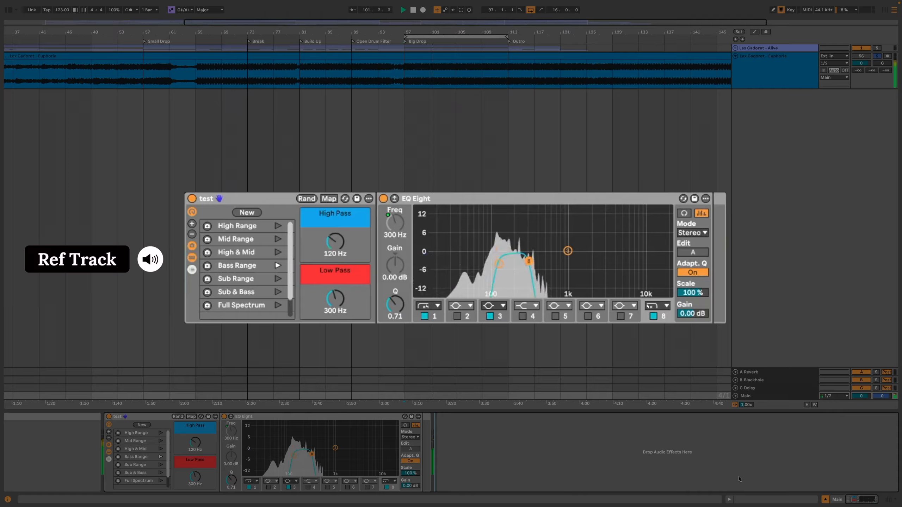
key(2)
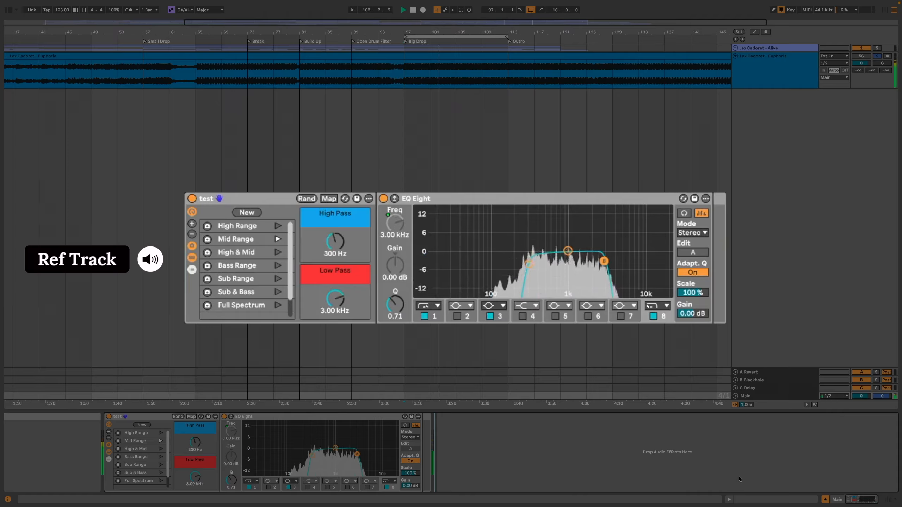
key(s)
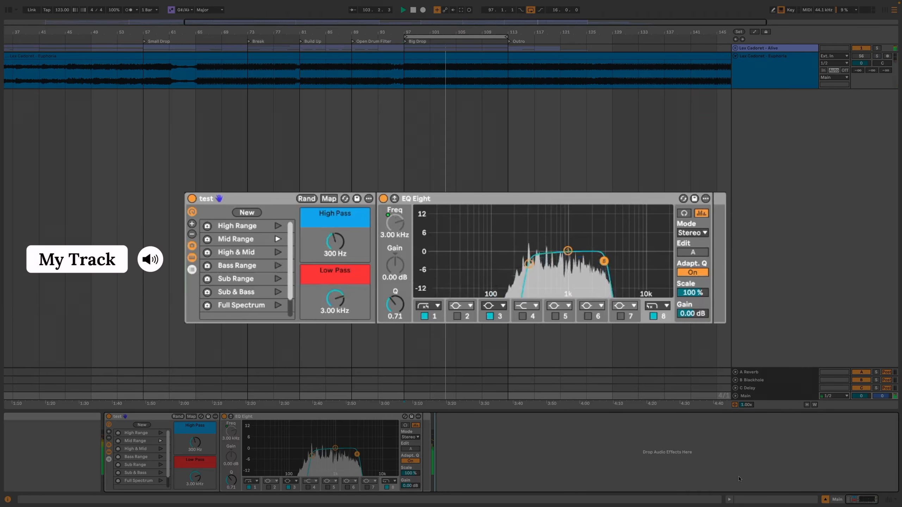